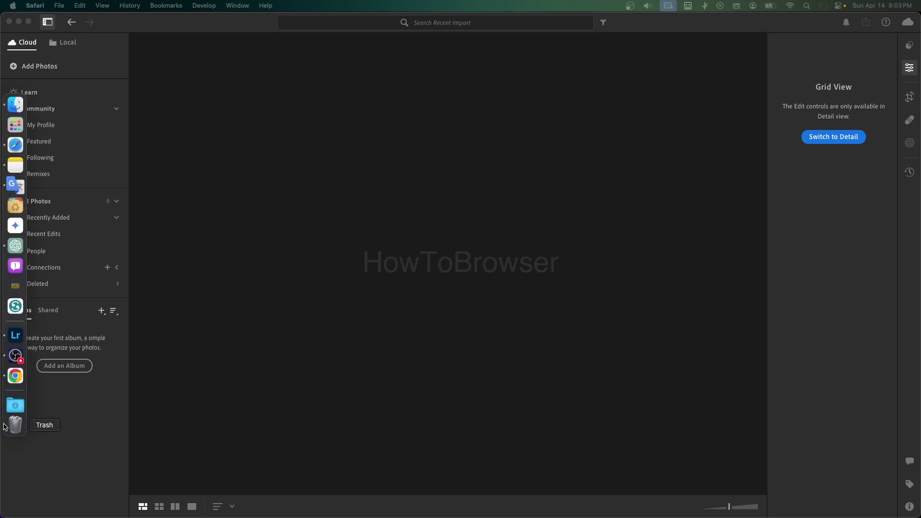
Step: Import the teal-background portrait JPG from Downloads into the Lightroom library via Add Photos
left_click(13, 405)
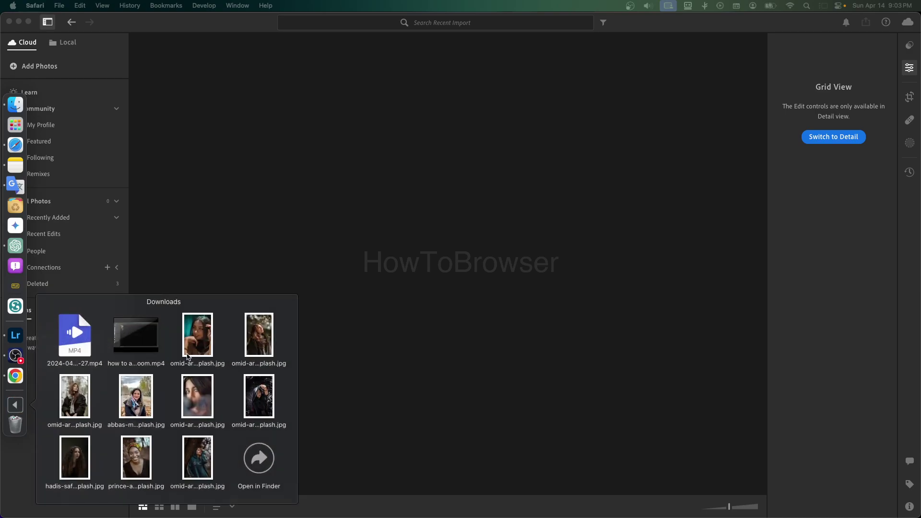
left_click_drag(198, 344, 305, 257)
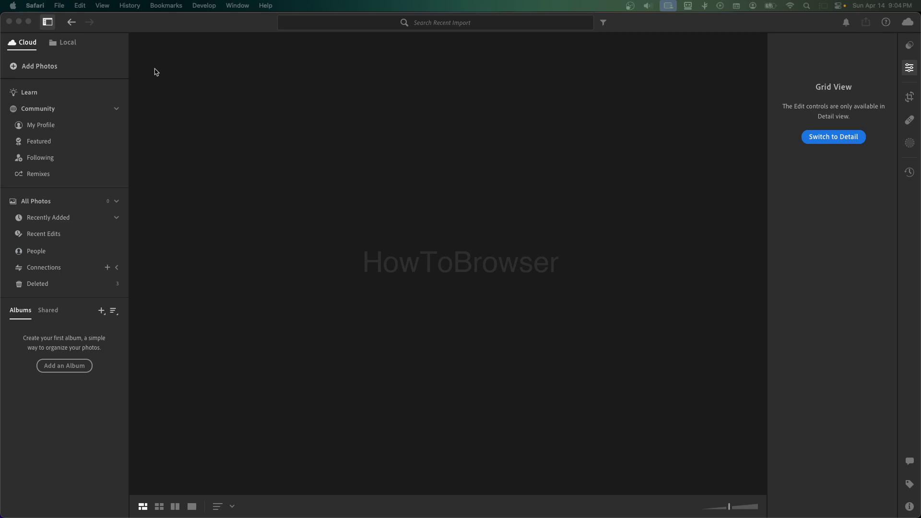
left_click(103, 23)
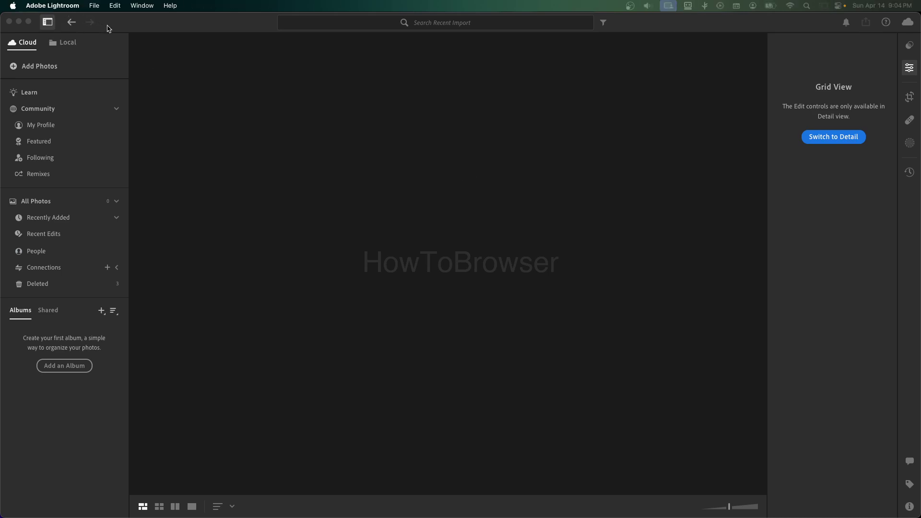
left_click(95, 5)
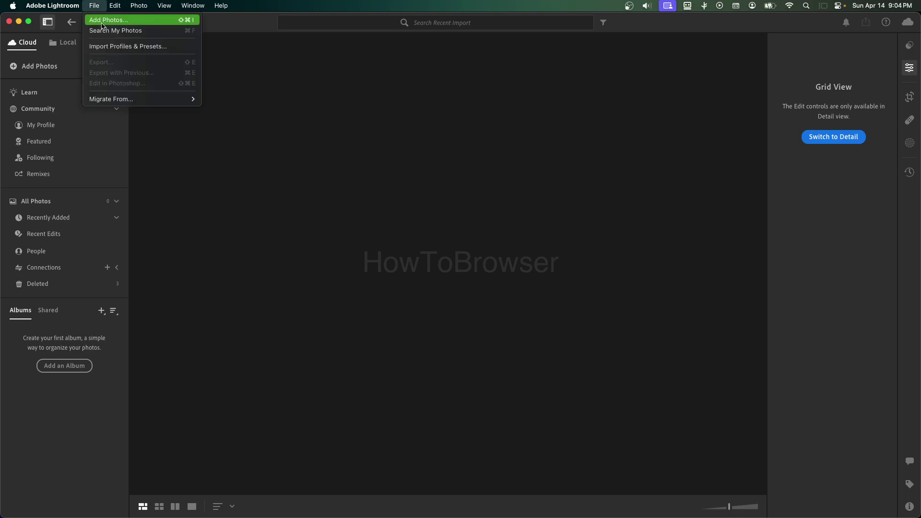
left_click(103, 21)
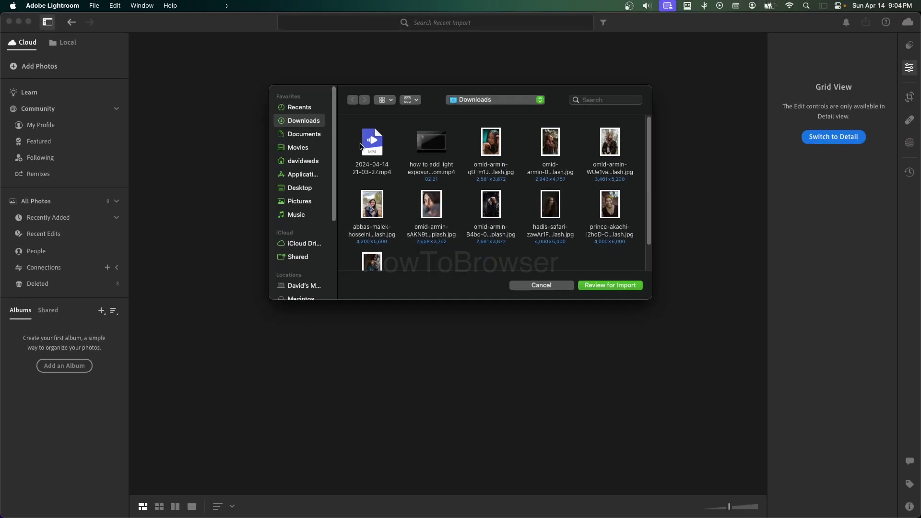
double_click(489, 147)
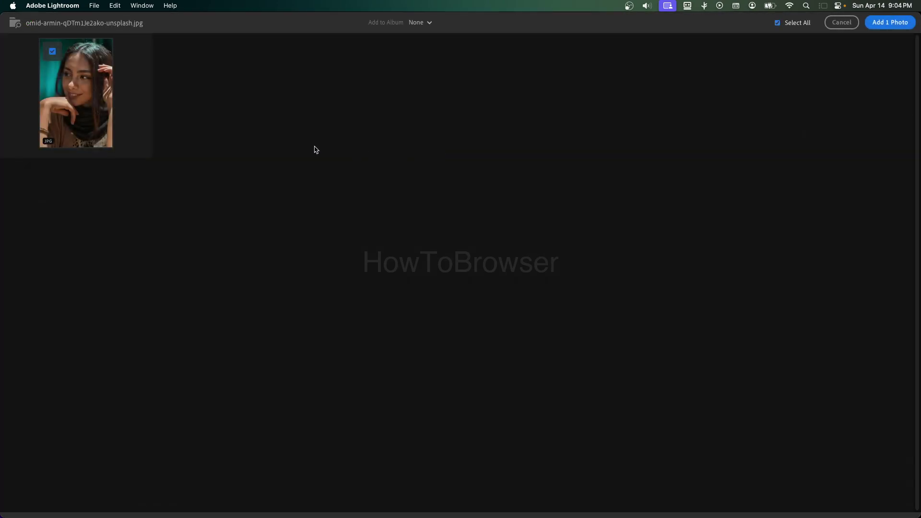
left_click(880, 25)
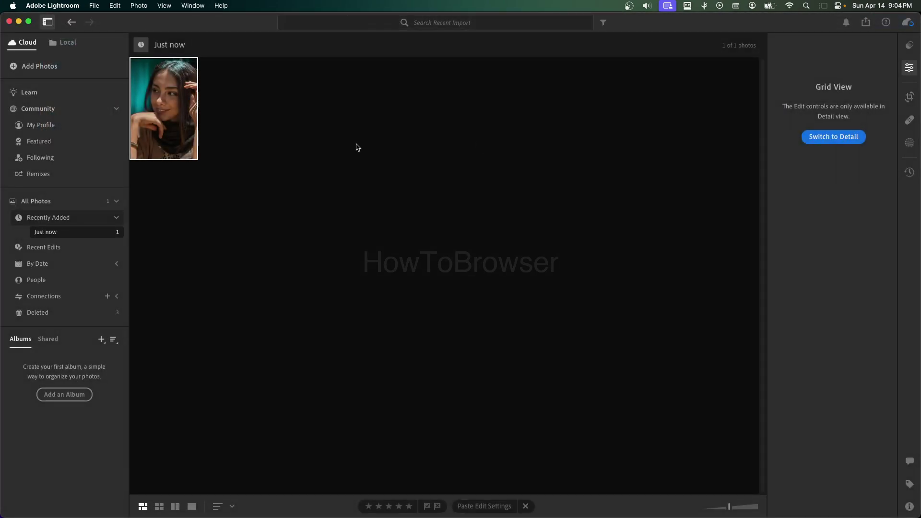
Step: Open the portrait in Detail view and bring up its custom Export settings
double_click(169, 115)
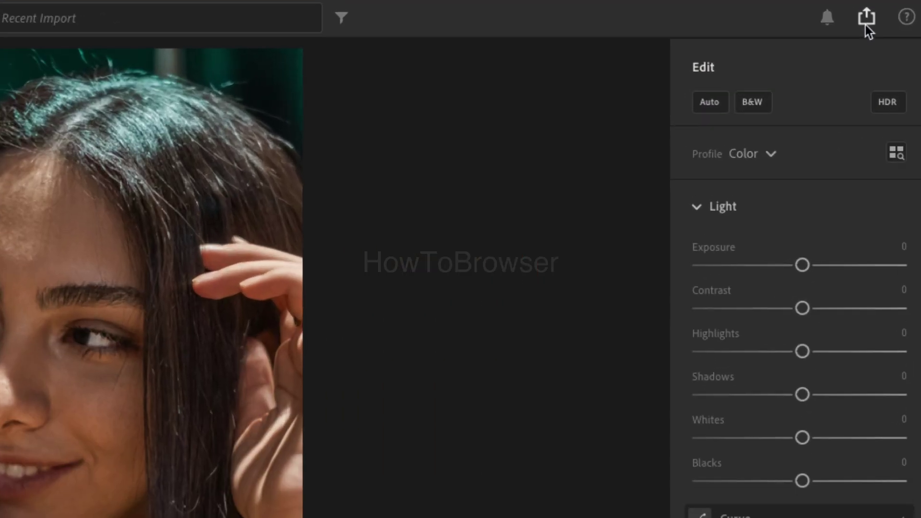
left_click(866, 23)
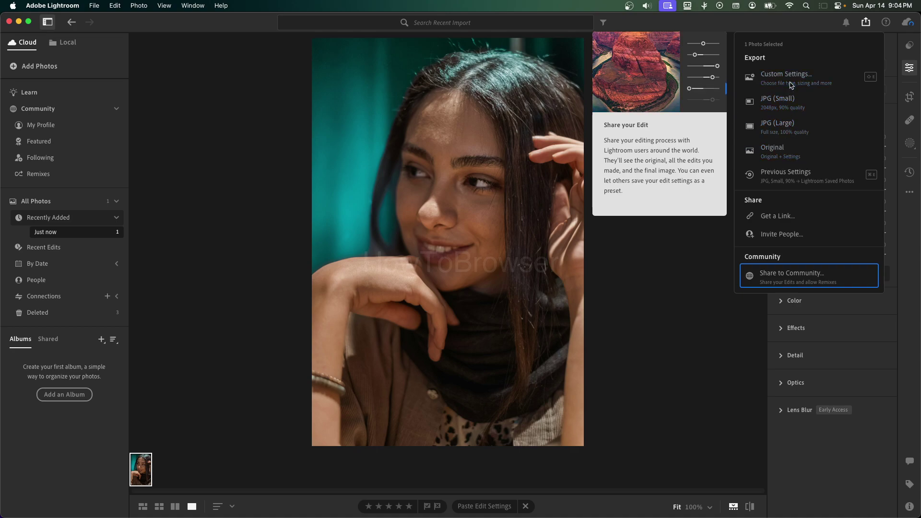
left_click(791, 85)
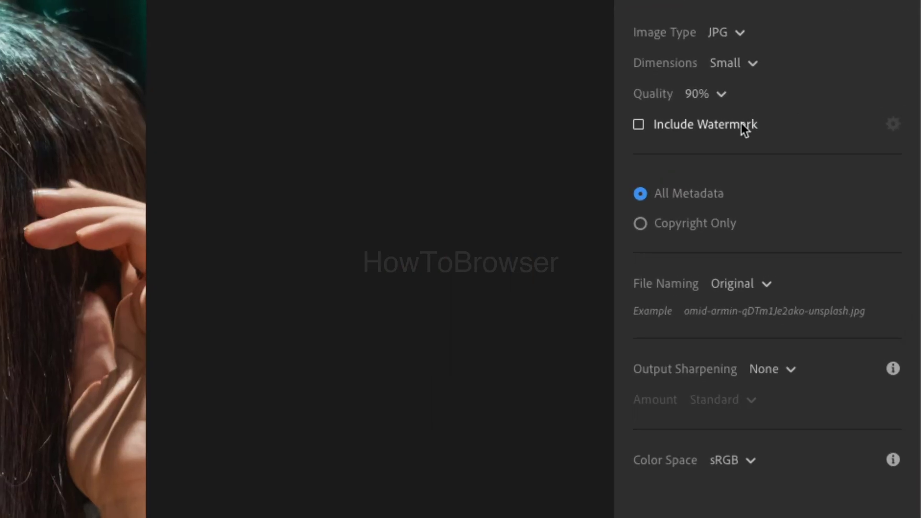
Step: Enable Include Watermark, open the Watermark editor, and enter 'howtobrowser' as the watermark text
left_click(711, 125)
left_click(892, 125)
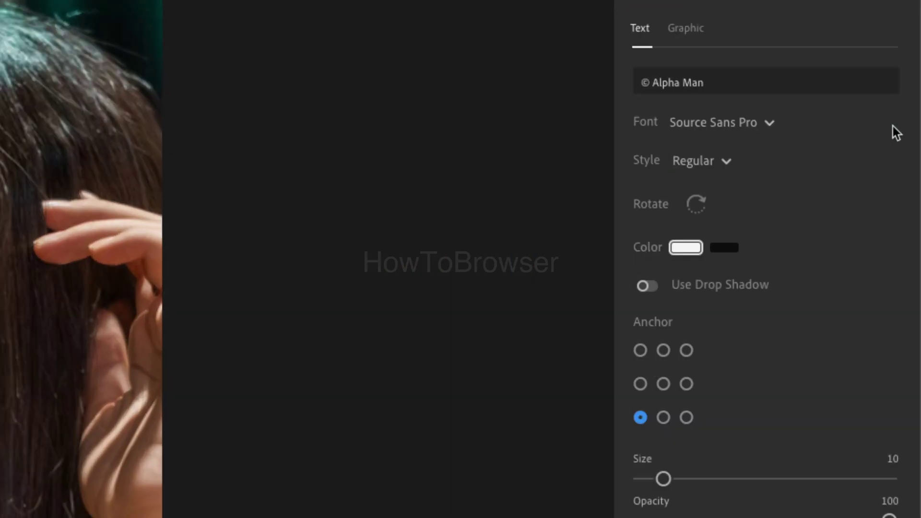
left_click(764, 84)
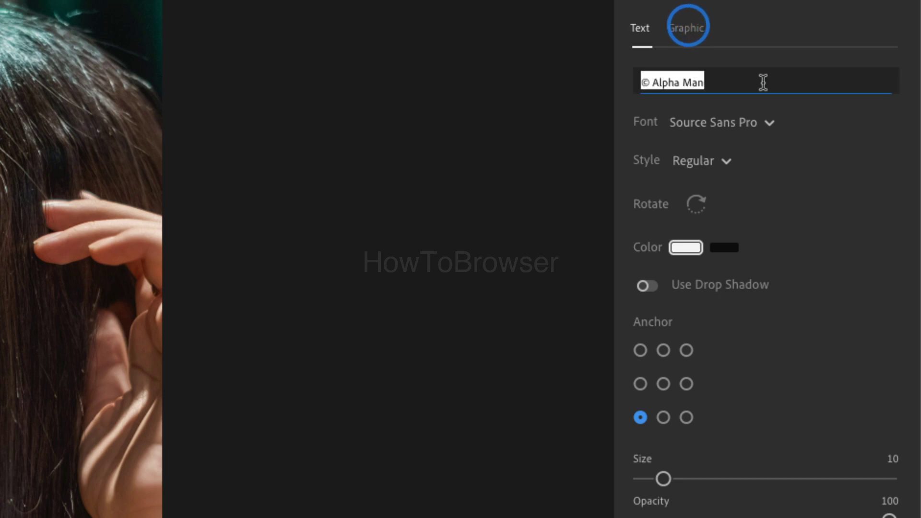
type("howtobrowser")
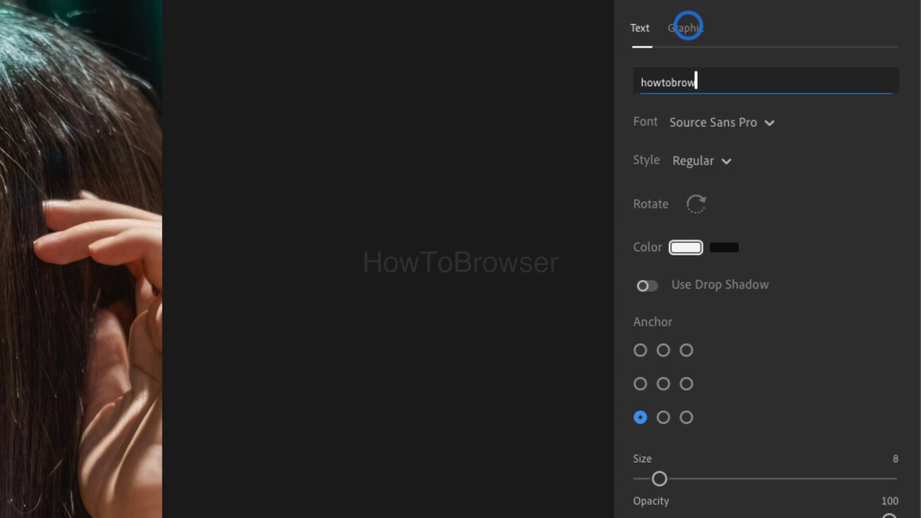
left_click(785, 102)
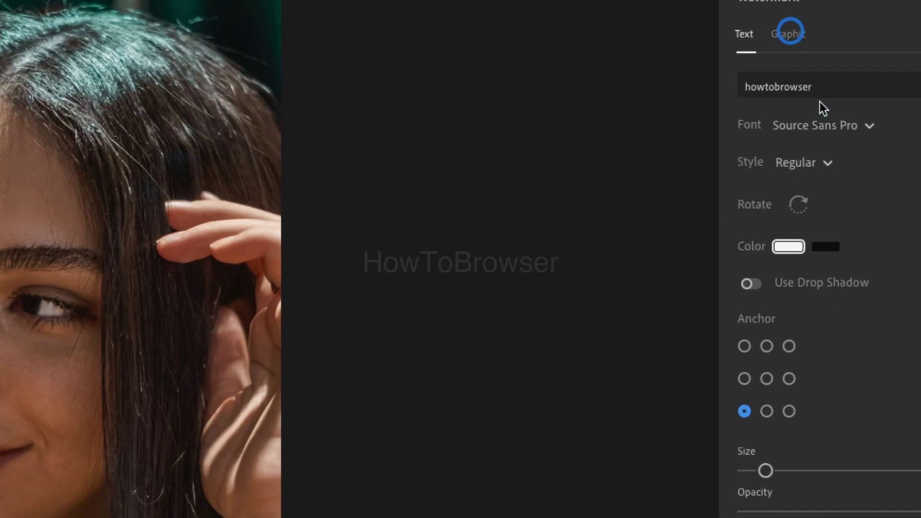
double_click(720, 91)
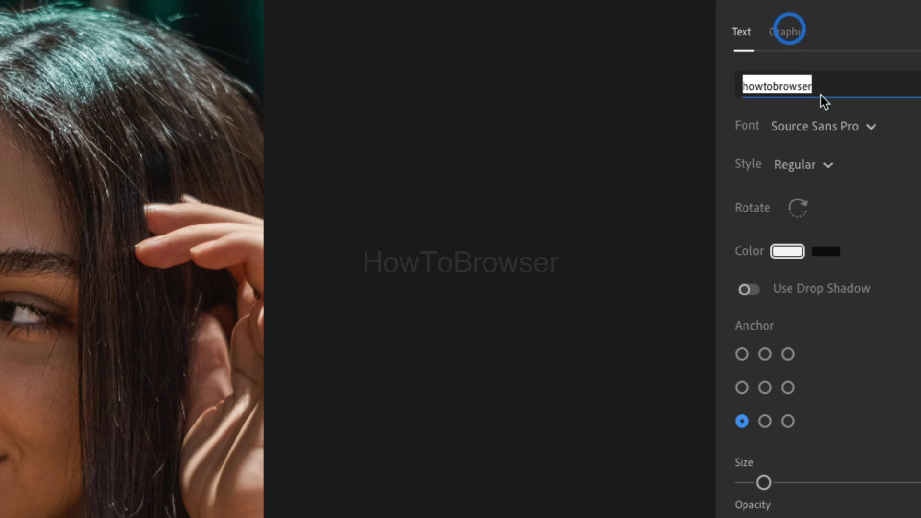
left_click(820, 87)
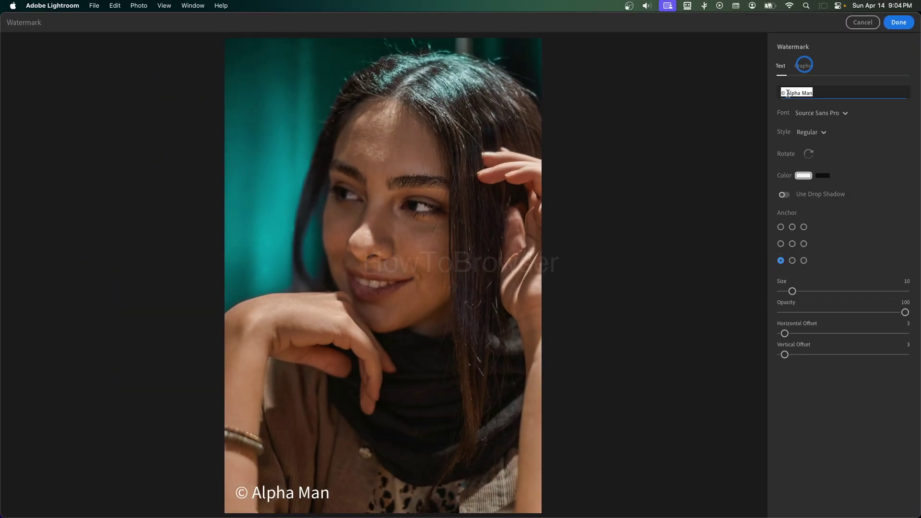
Step: Replace the old watermark name so the text reads '©HowToBrowser'
triple_click(792, 97)
key("shift+Right")
key("shift+Right")
key("shift+Right")
key("shift+Right")
key("shift+Right")
key("BackSpace")
key("BackSpace")
key("BackSpace")
key("BackSpace")
key("BackSpace")
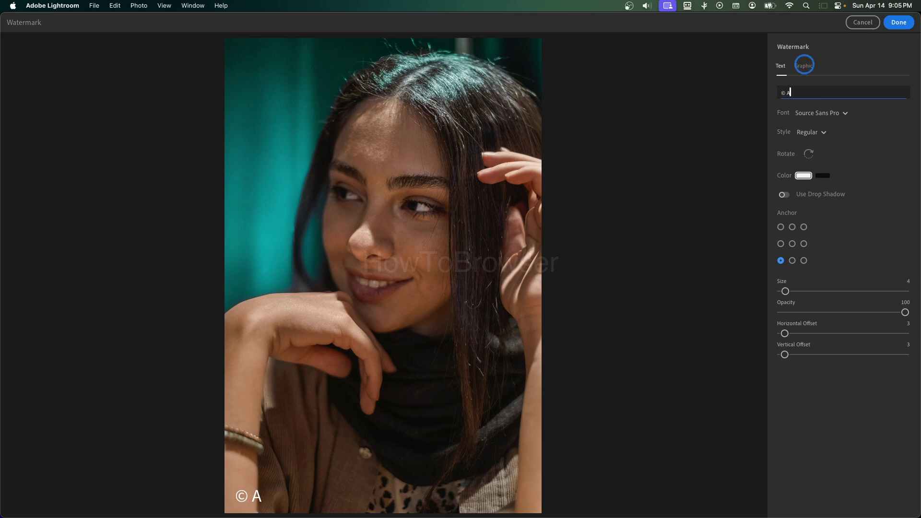
type("howto")
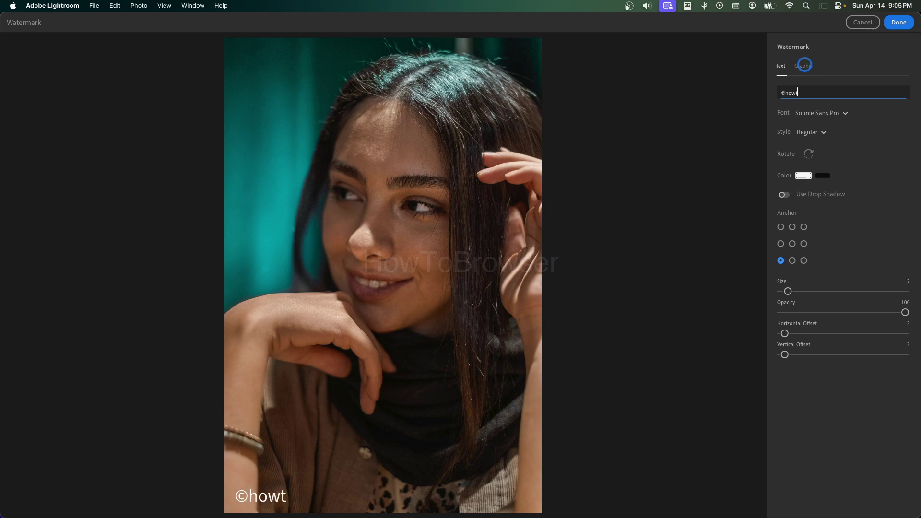
key("BackSpace")
key("BackSpace")
key("BackSpace")
key("BackSpace")
key("BackSpace")
type("HowToBr")
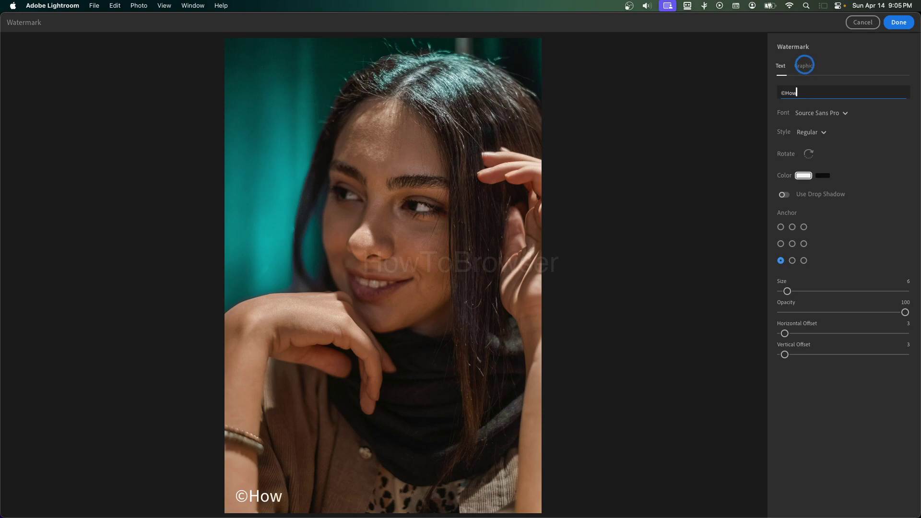
type("owser")
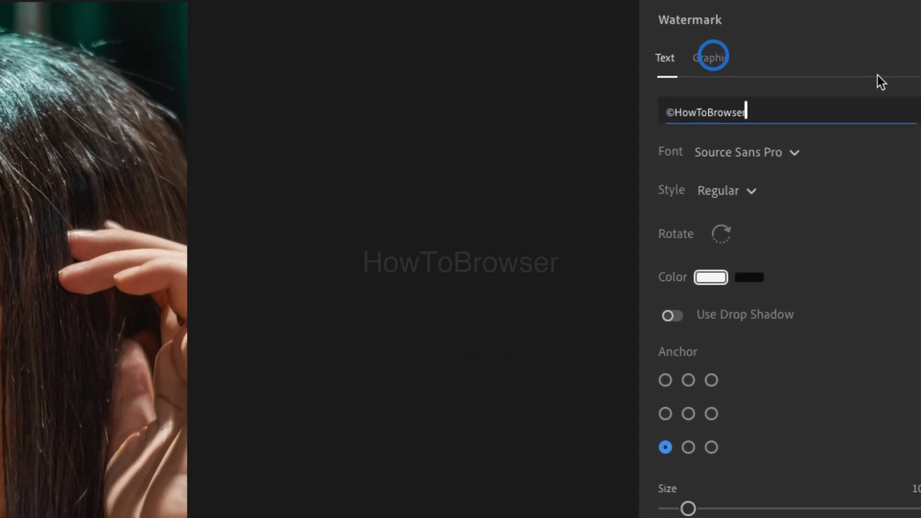
Step: Set the watermark font to Silom Regular, toggle the drop shadow, and anchor it at the centre
left_click(804, 66)
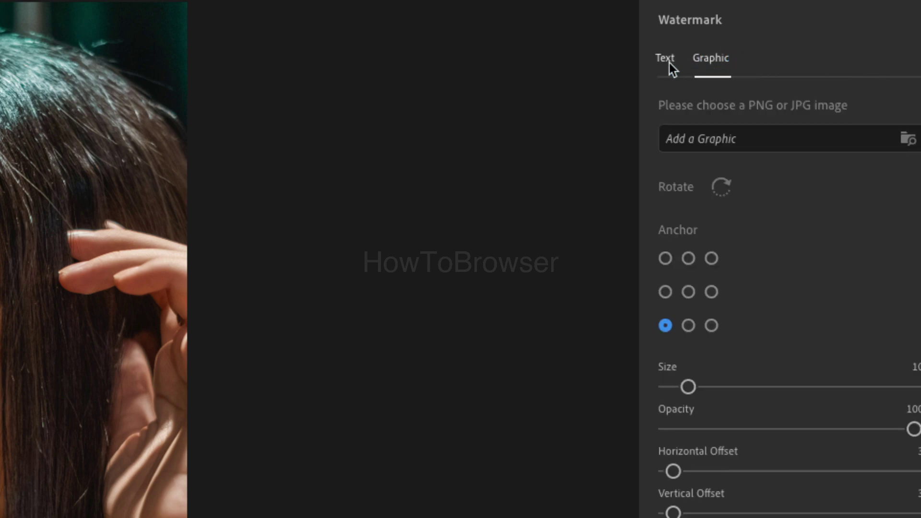
left_click(668, 62)
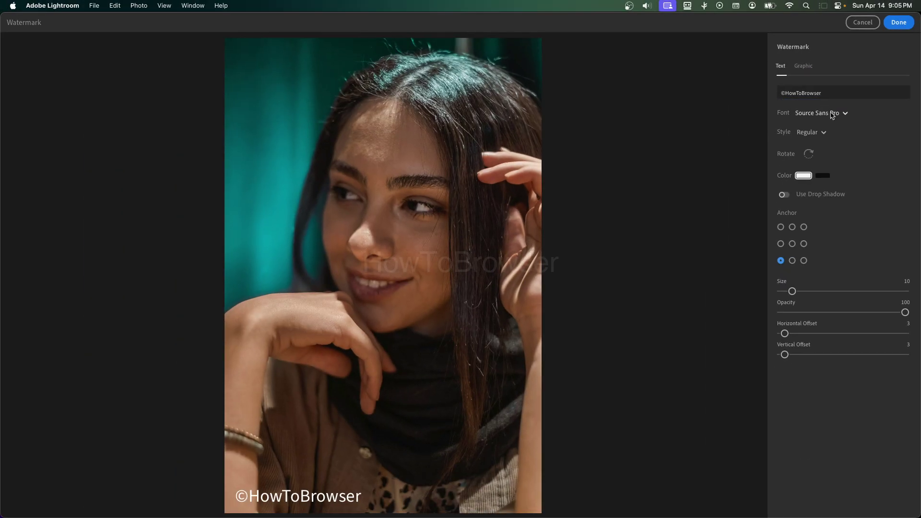
left_click(832, 115)
left_click(827, 147)
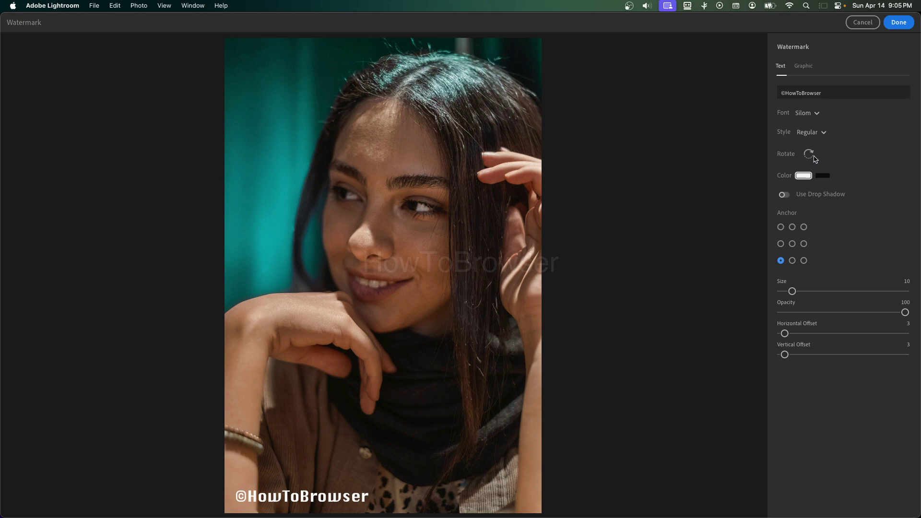
left_click(811, 132)
left_click(809, 149)
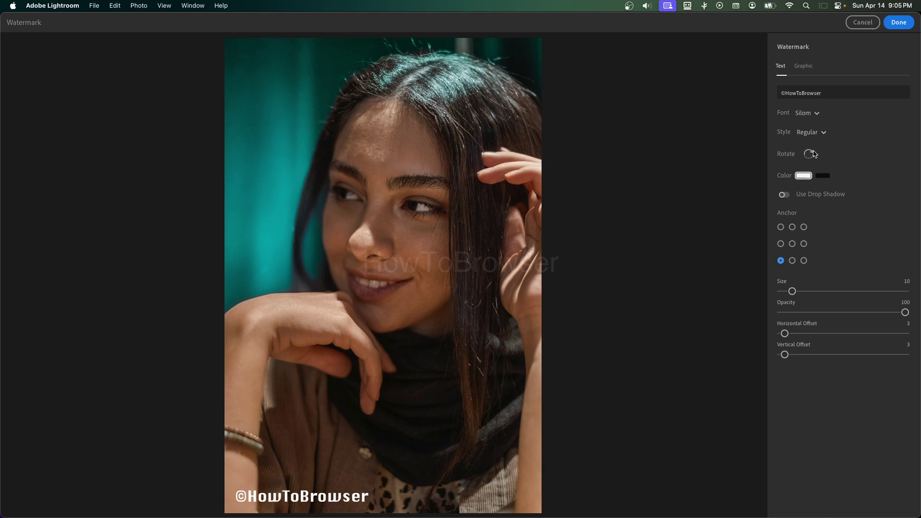
left_click(786, 196)
left_click(792, 245)
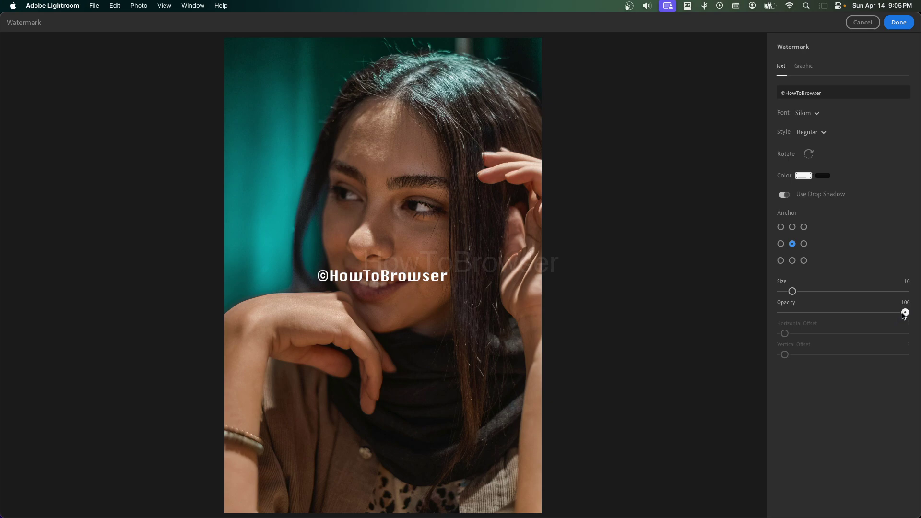
Step: Lower the watermark opacity to 5 and set its size to 16
left_click_drag(905, 313, 787, 313)
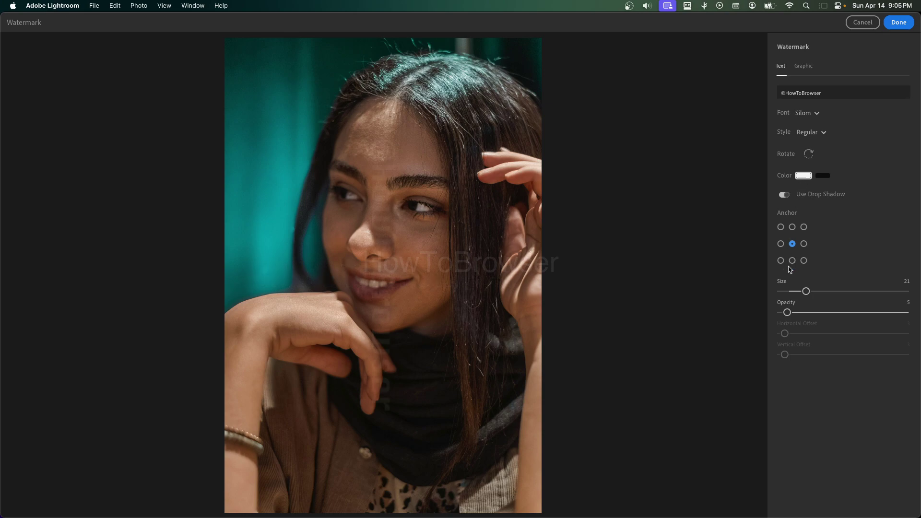
left_click_drag(808, 292, 805, 292)
left_click(805, 66)
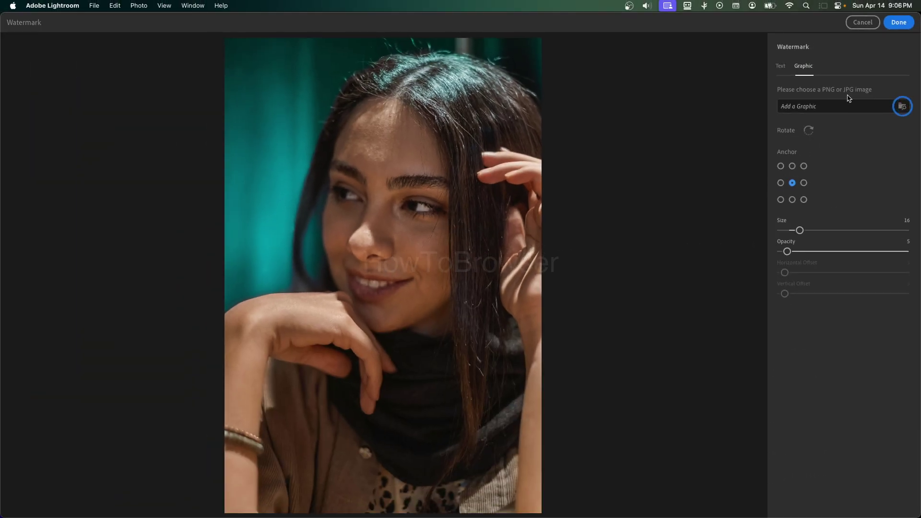
left_click(857, 107)
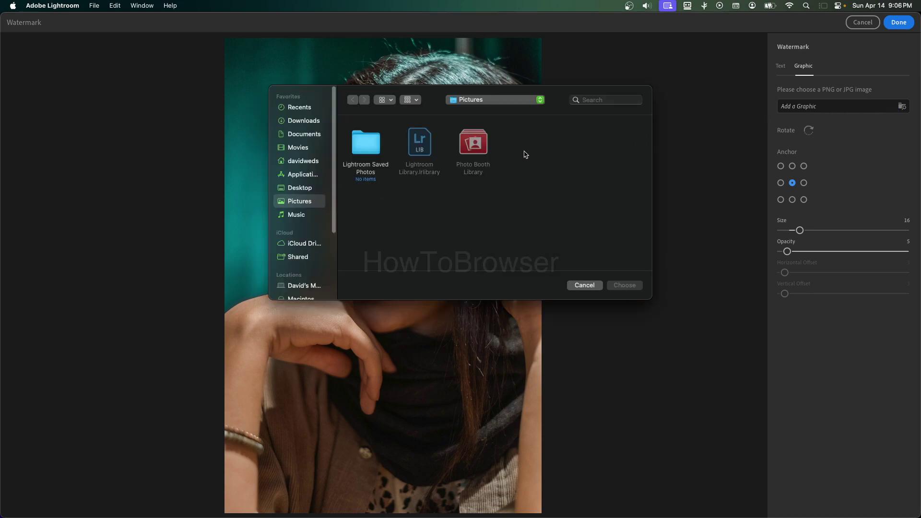
left_click(584, 285)
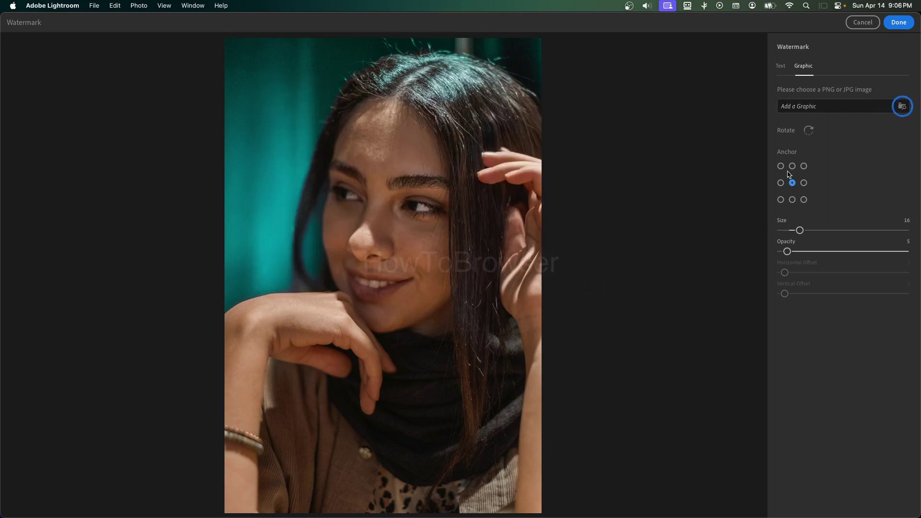
left_click(791, 110)
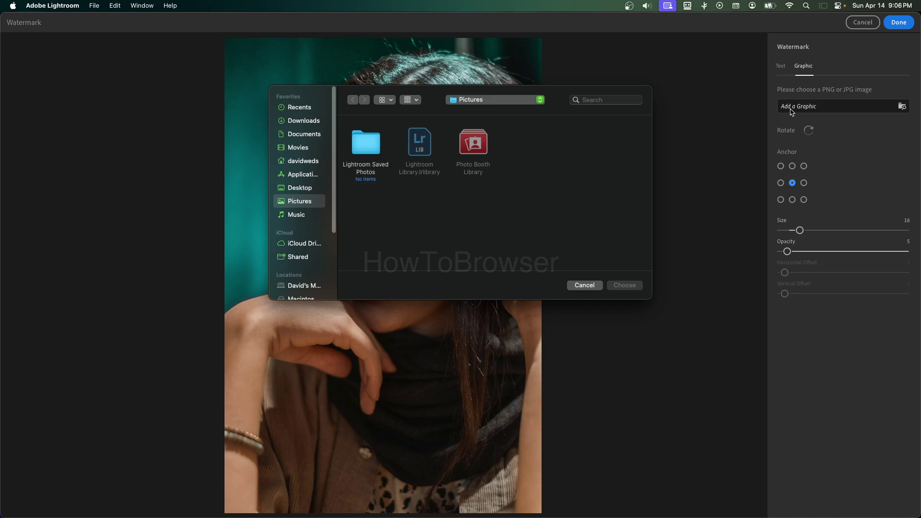
left_click(572, 288)
left_click(792, 200)
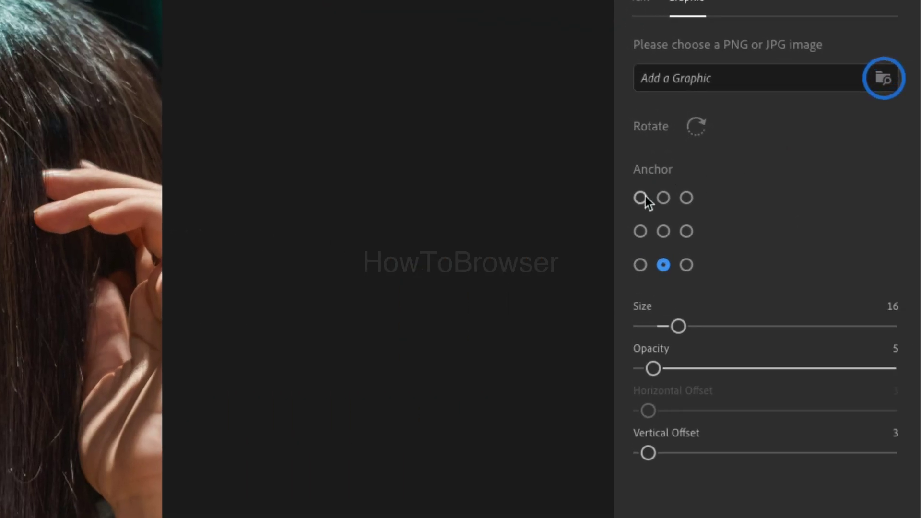
Step: Re-anchor the watermark at the centre with opacity 22 and size 27
left_click(664, 231)
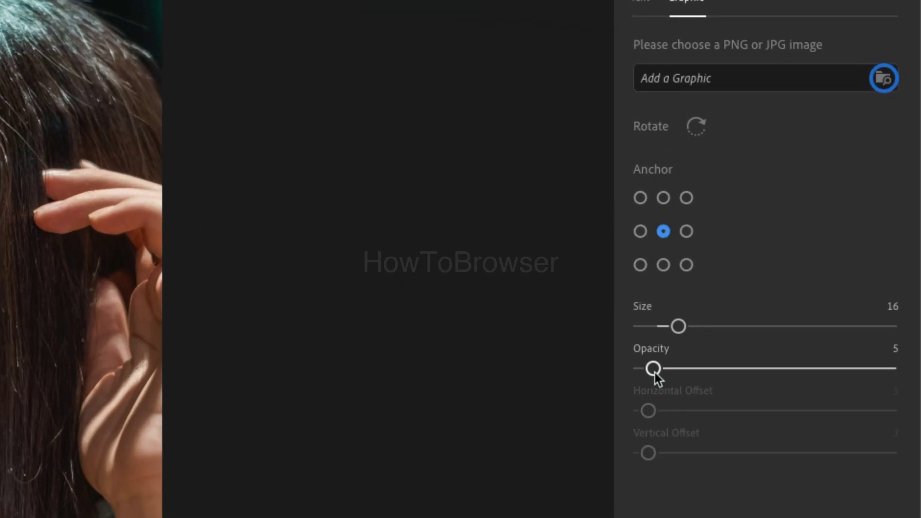
left_click_drag(655, 373, 698, 365)
left_click_drag(687, 326, 715, 327)
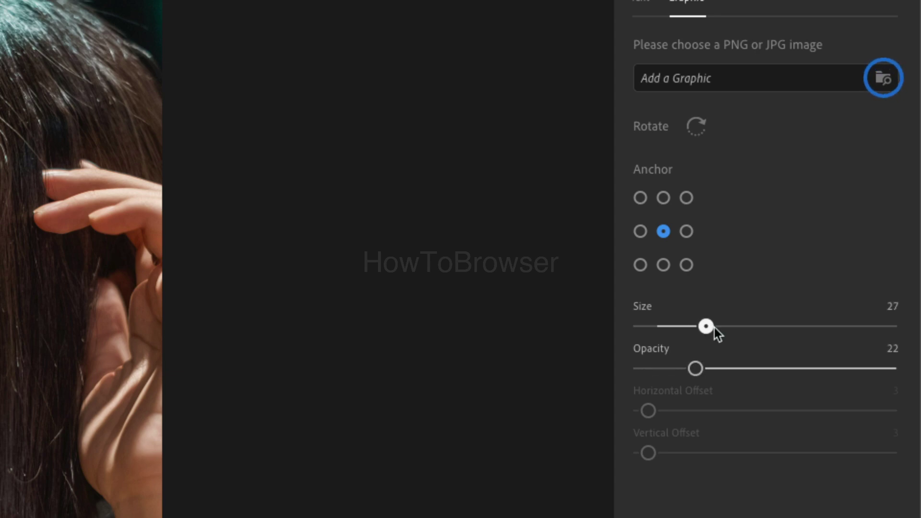